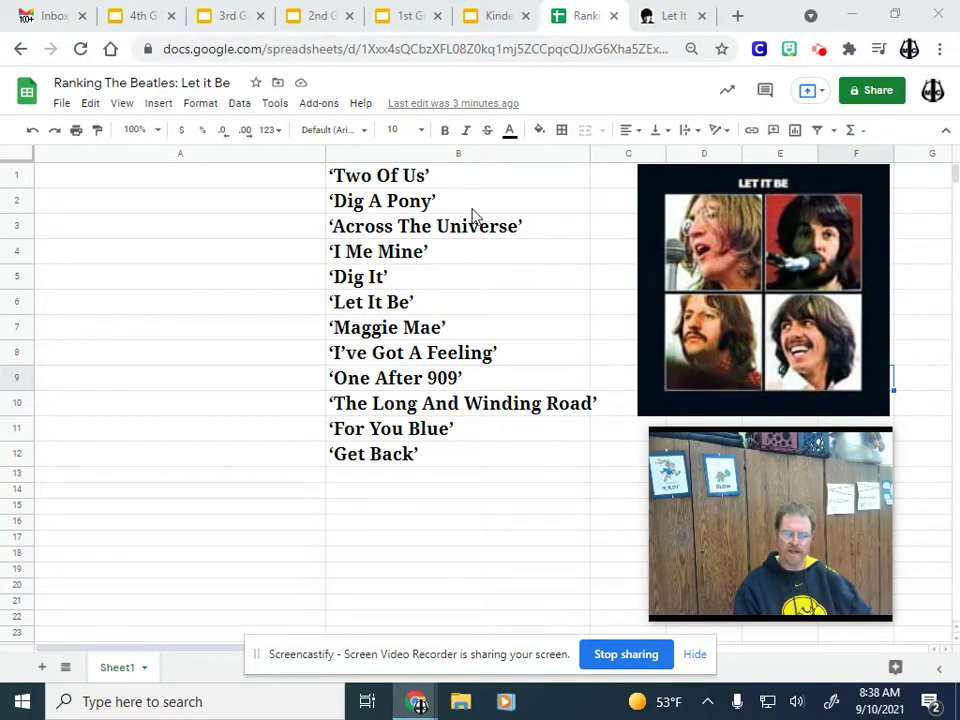
- Copy the 'Dig It' title from B5 and paste it into cell A12
double_click(428, 276)
key("ctrl+a")
key("ctrl+c")
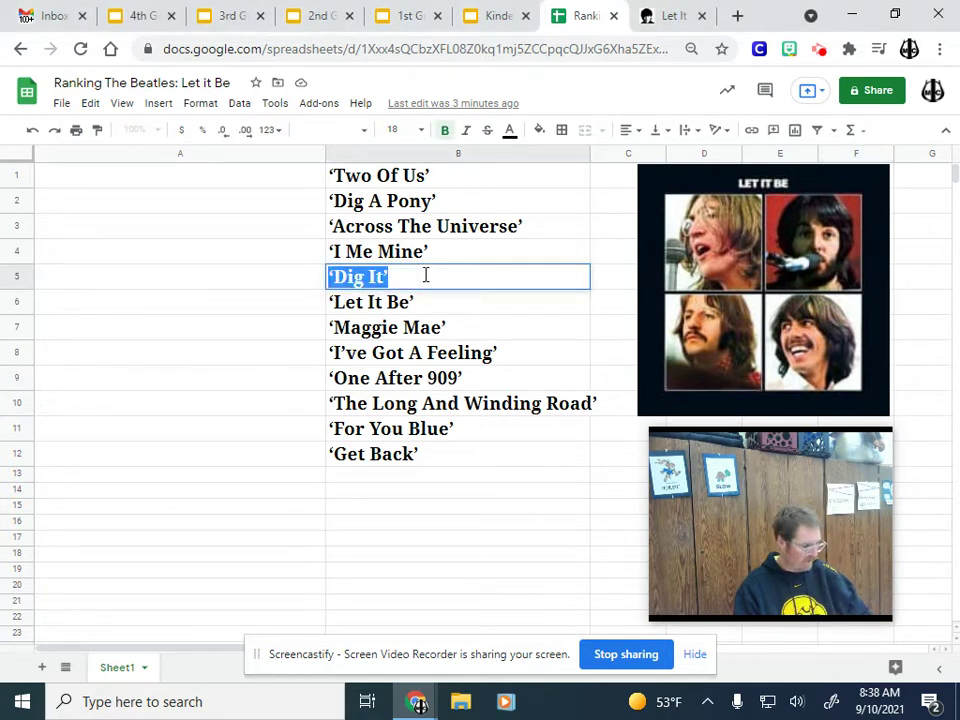
left_click(148, 453)
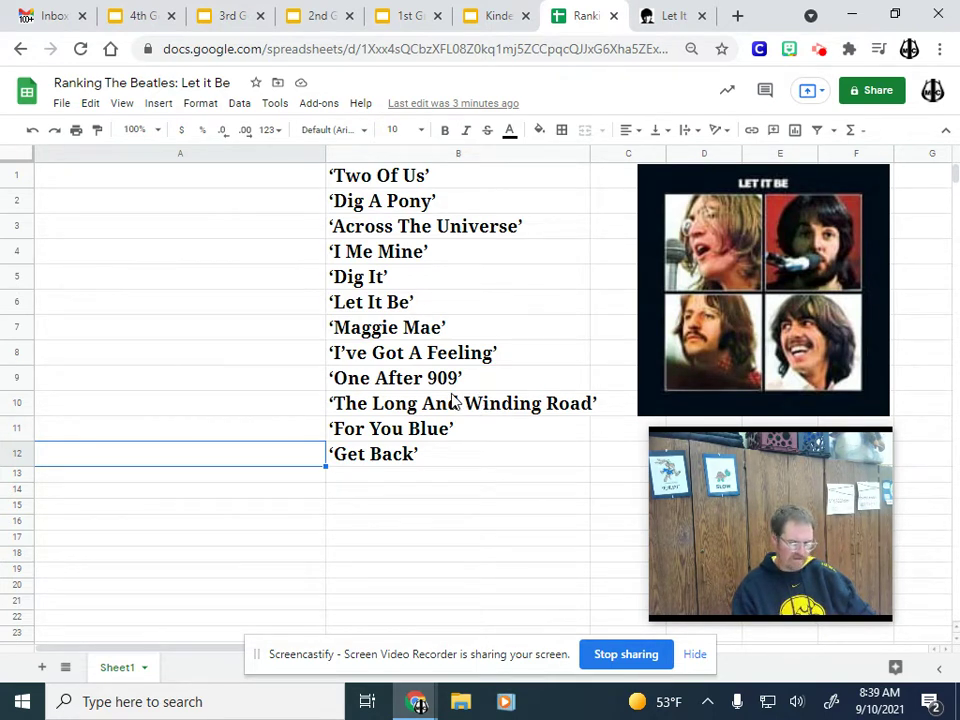
key("ctrl+v")
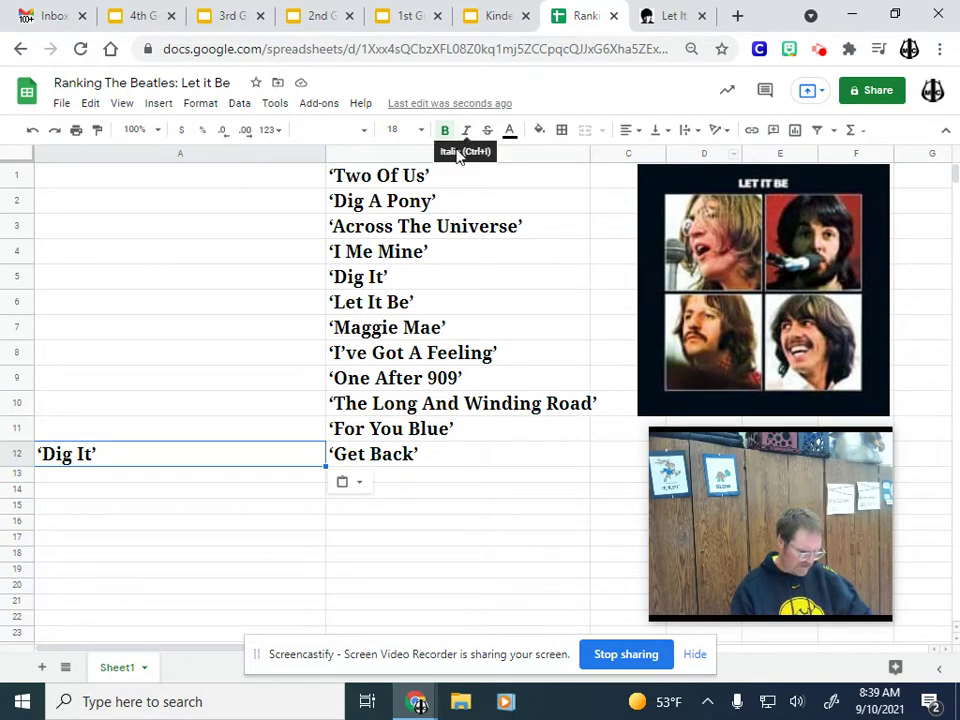
- Copy the 'Maggie Mae' title from B7 and paste it into cell A11
double_click(385, 328)
key("ctrl+a")
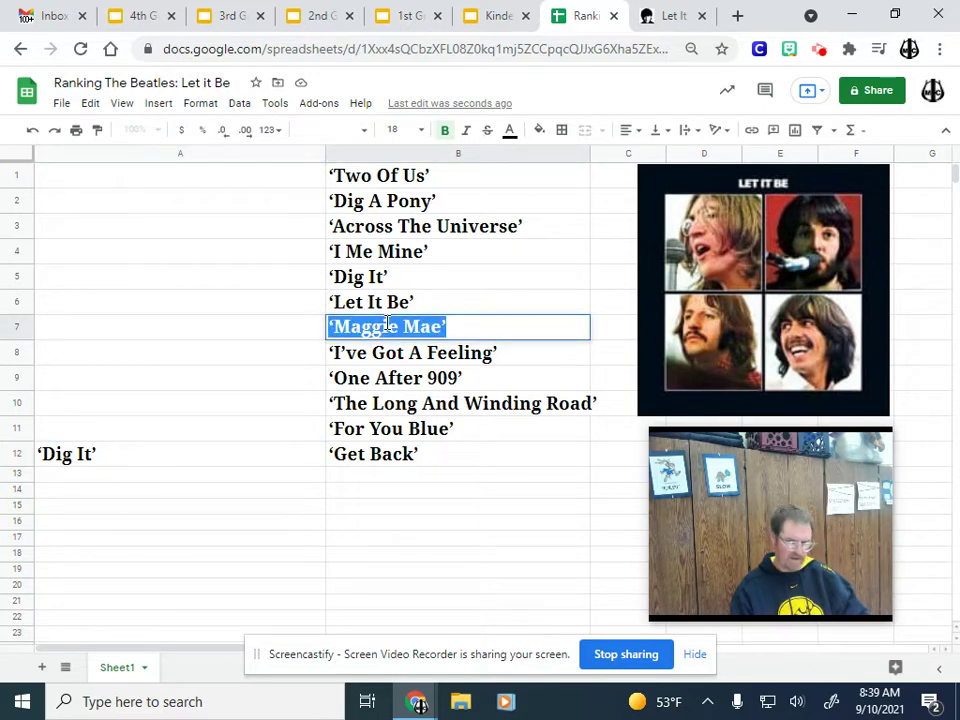
key("ctrl+c")
left_click(105, 433)
key("ctrl+v")
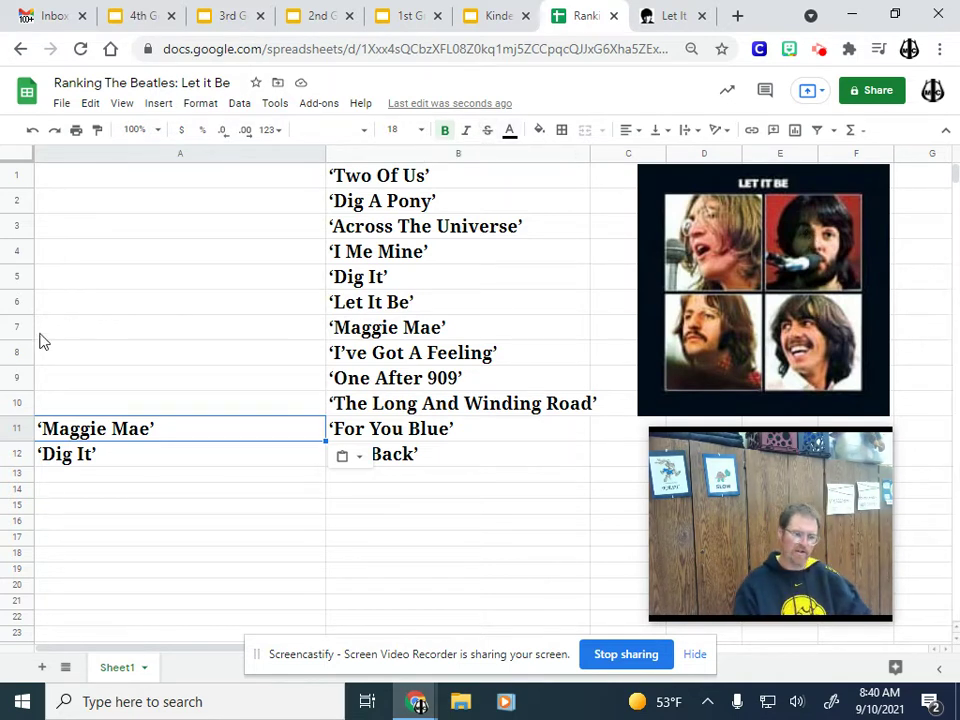
mouse_move(821, 514)
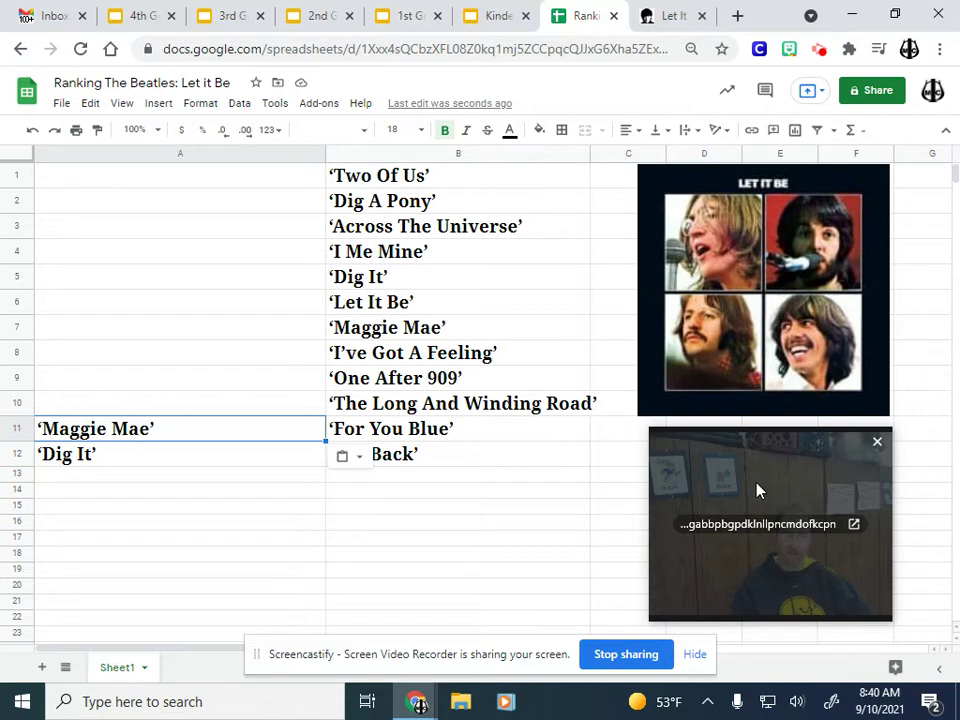
mouse_move(664, 478)
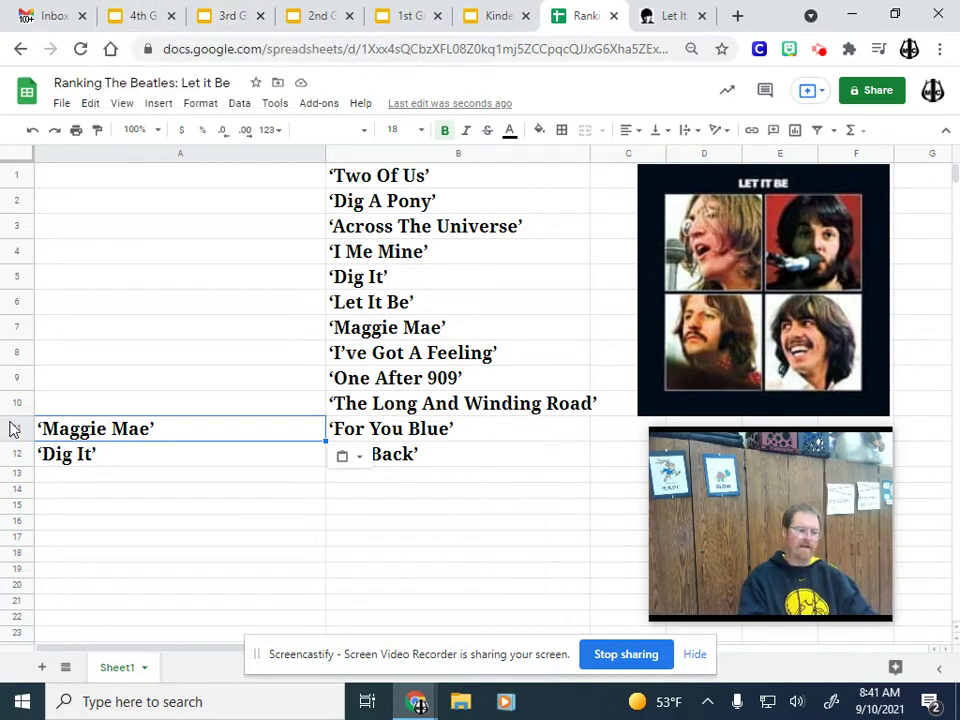
- Copy the 'For You Blue' title from B11 and paste it into cell A10
left_click(414, 431)
triple_click(385, 429)
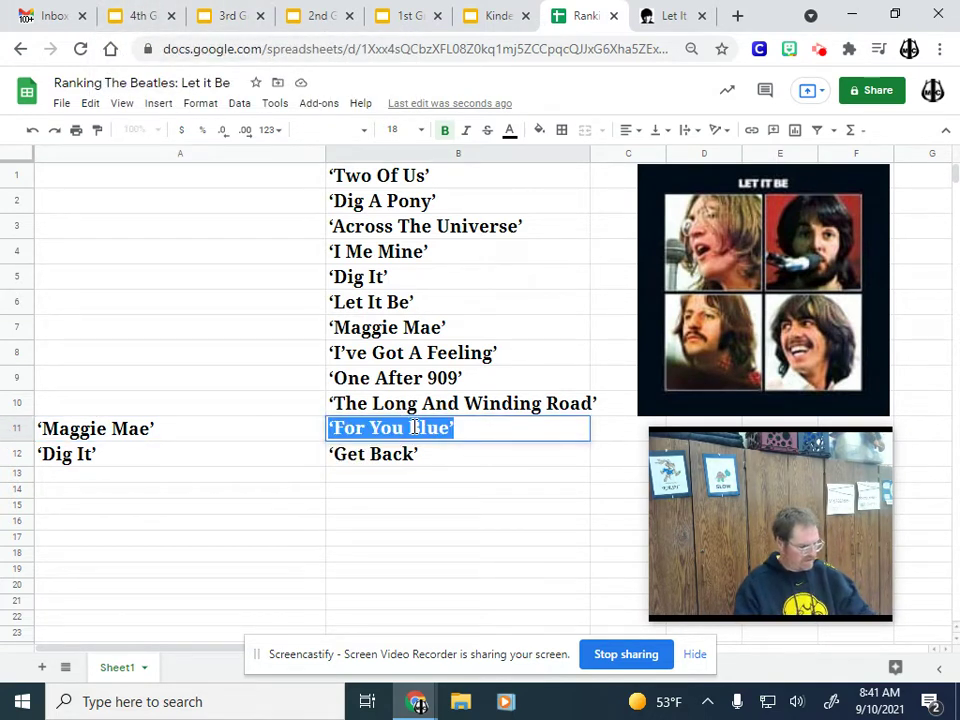
left_click(64, 405)
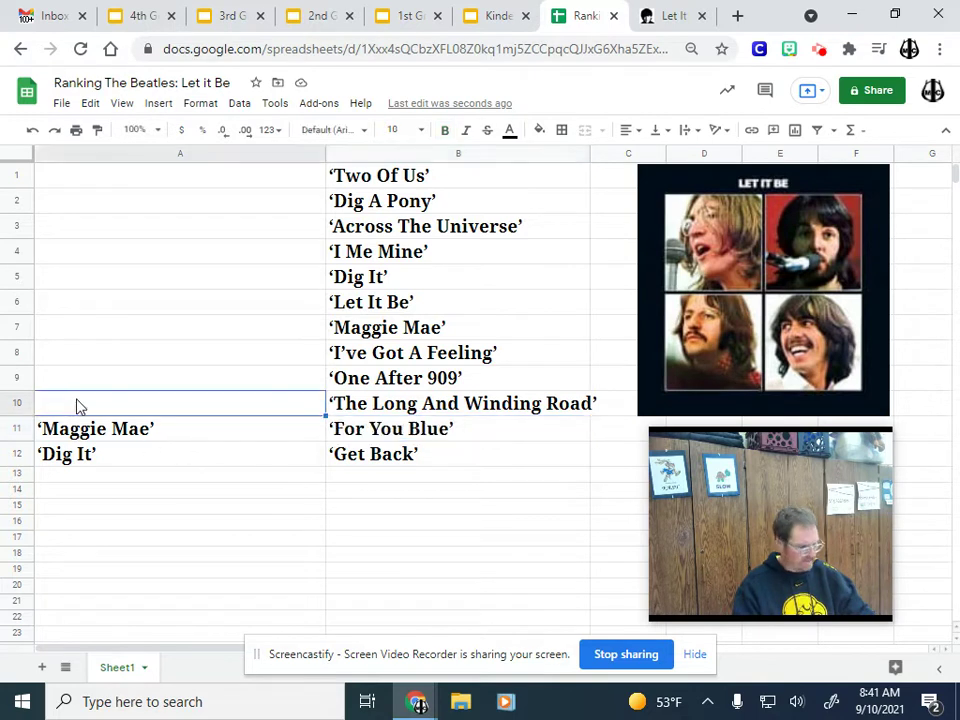
key("ctrl+v")
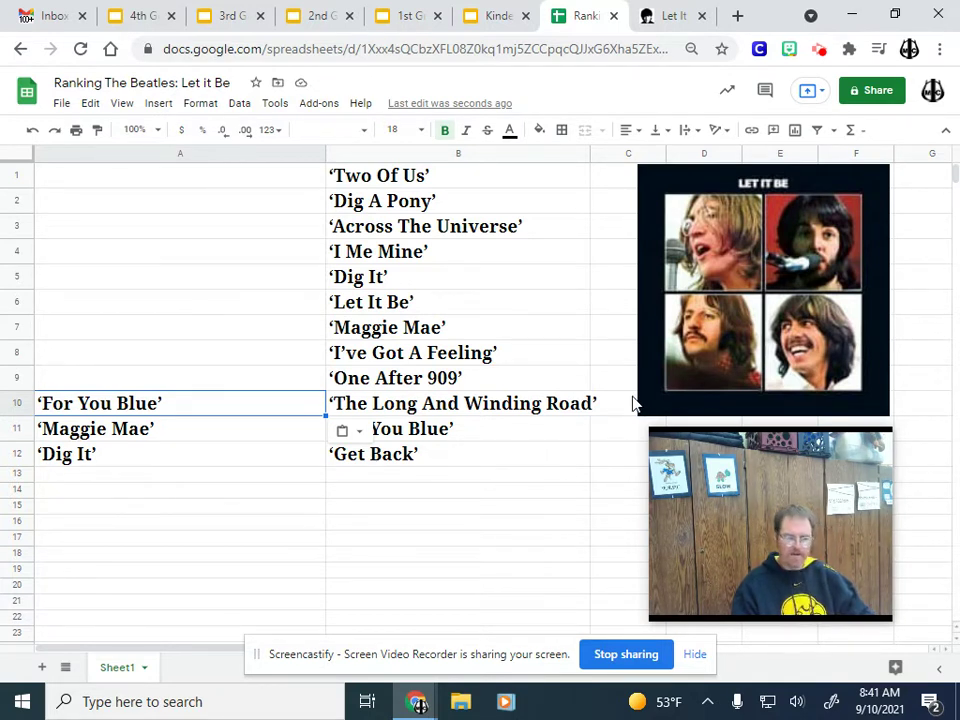
- Copy the 'One After 909' title from B9 and paste it into cell A9
triple_click(473, 377)
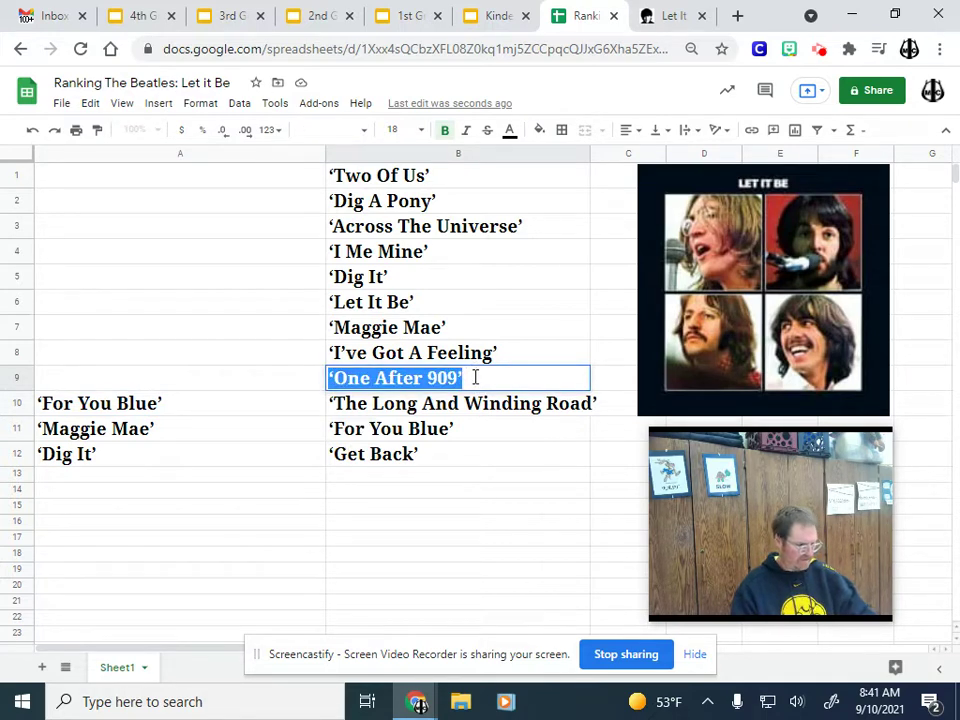
left_click(72, 385)
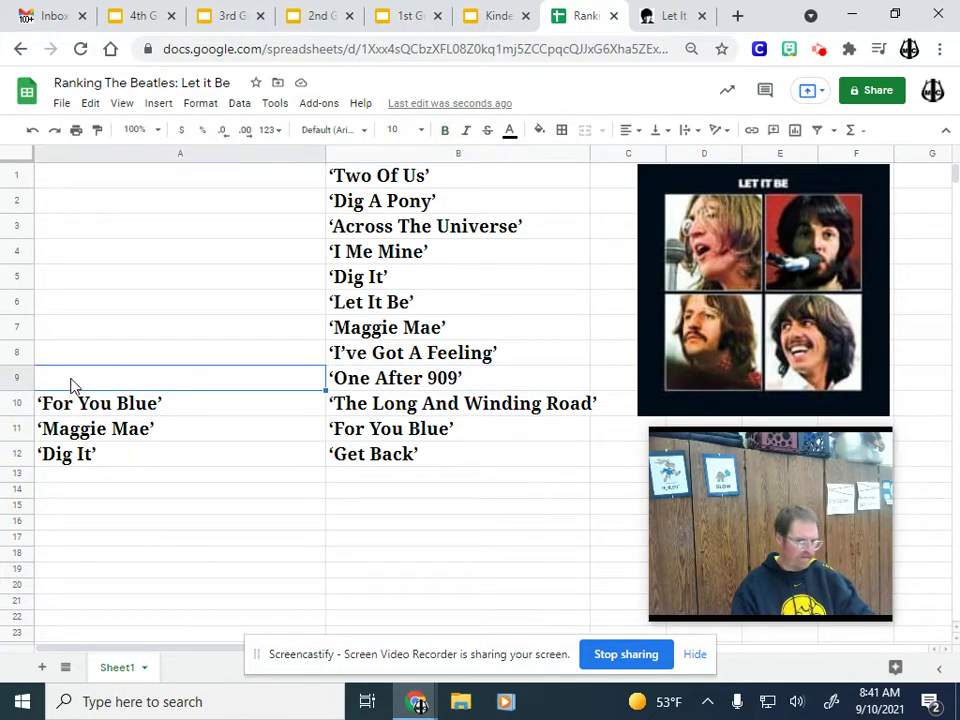
key("ctrl+v")
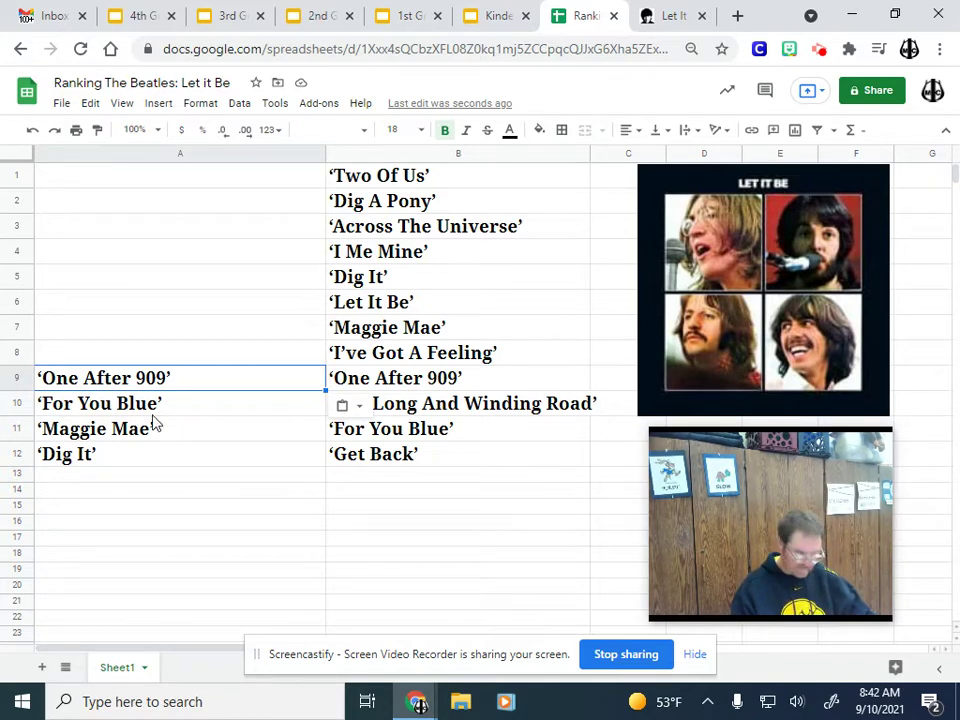
- Copy the 'I Me Mine' title from B4 and paste it into cell A8
double_click(441, 255)
key("ctrl+a")
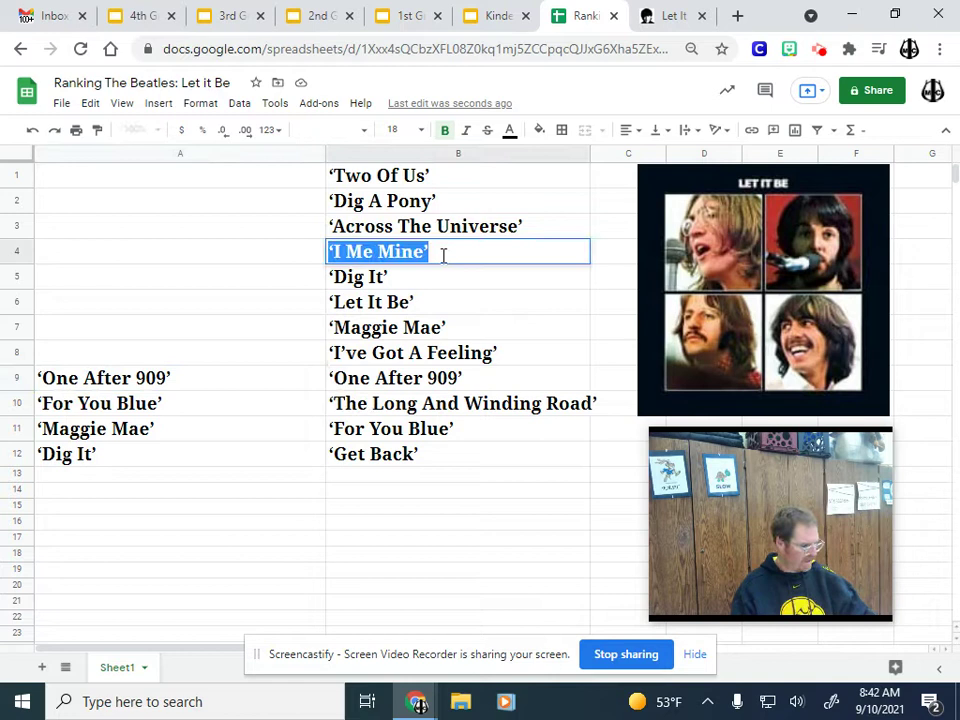
left_click(67, 359)
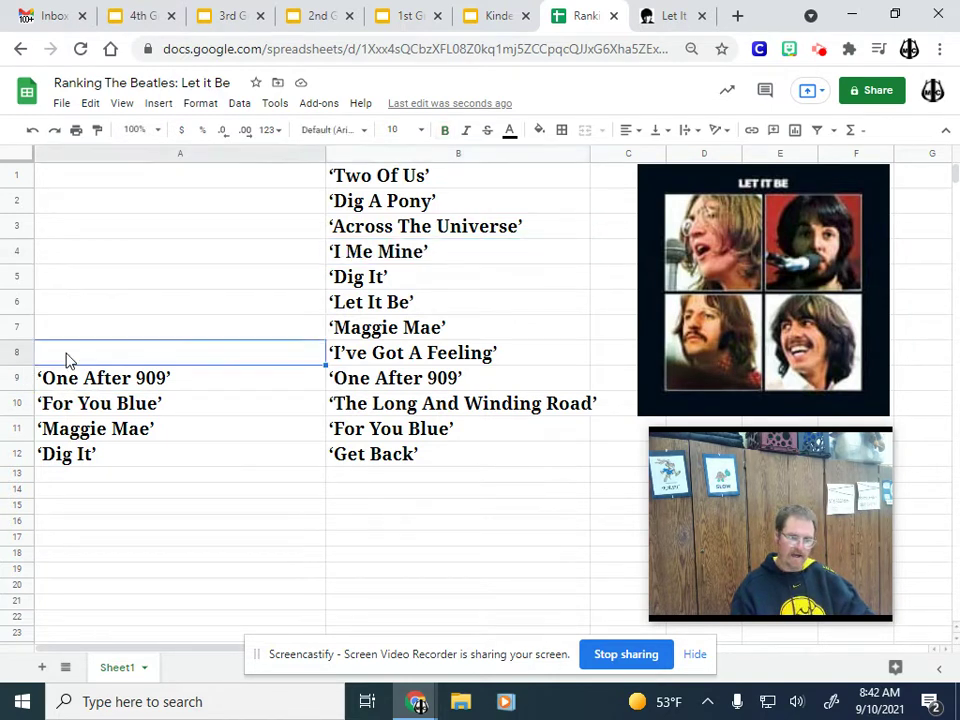
key("ctrl+v")
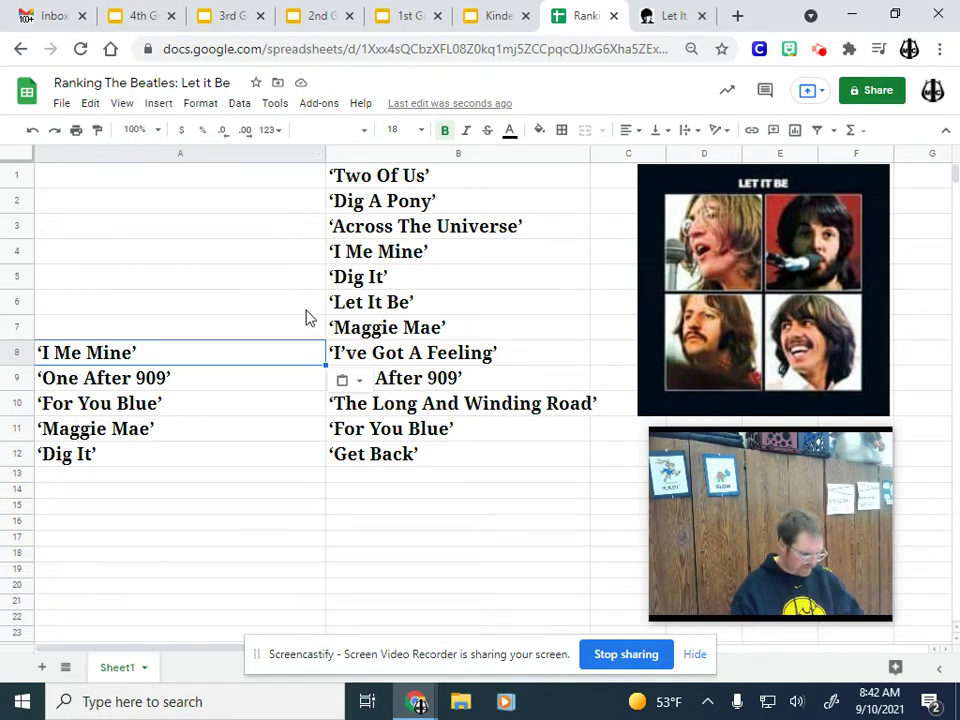
- Copy the 'Dig A Pony' title from B2 into cell A7
left_click(426, 208)
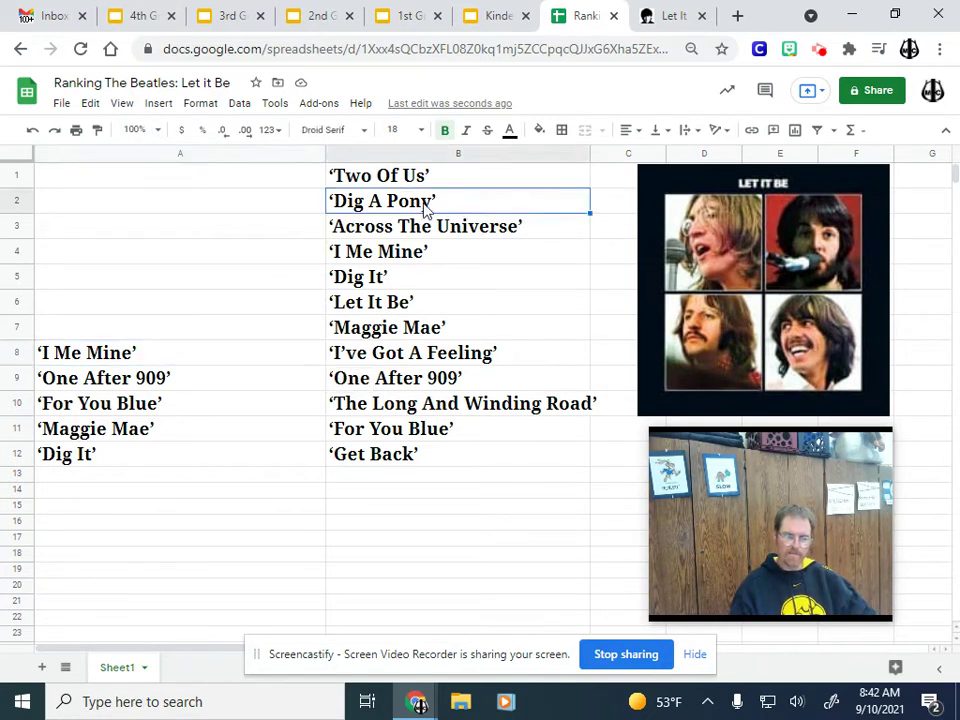
double_click(430, 205)
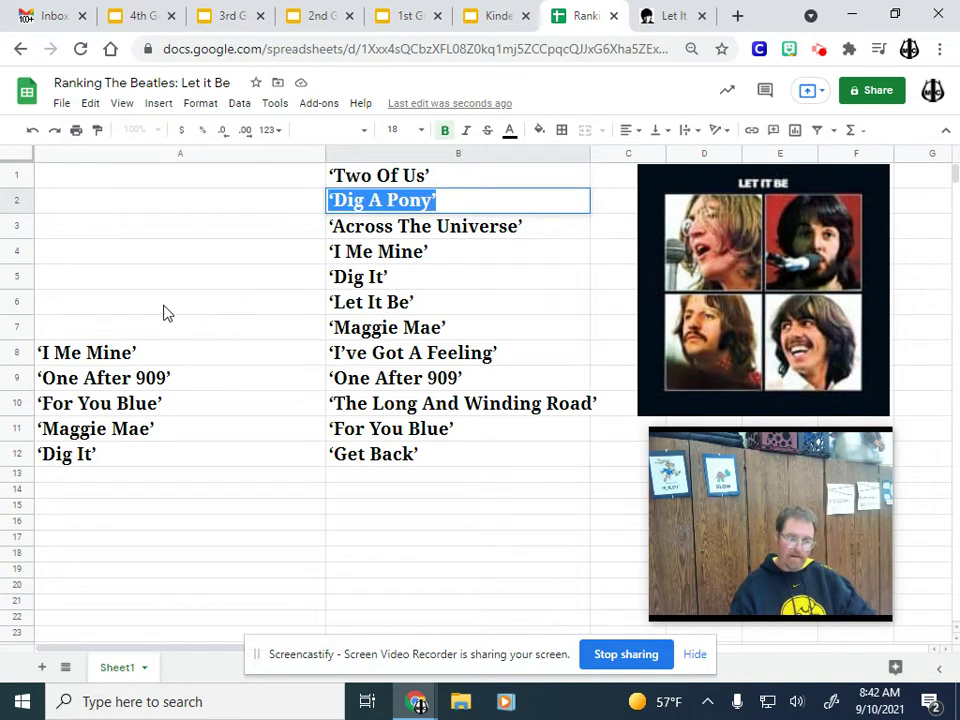
left_click(80, 337)
key("ctrl+v")
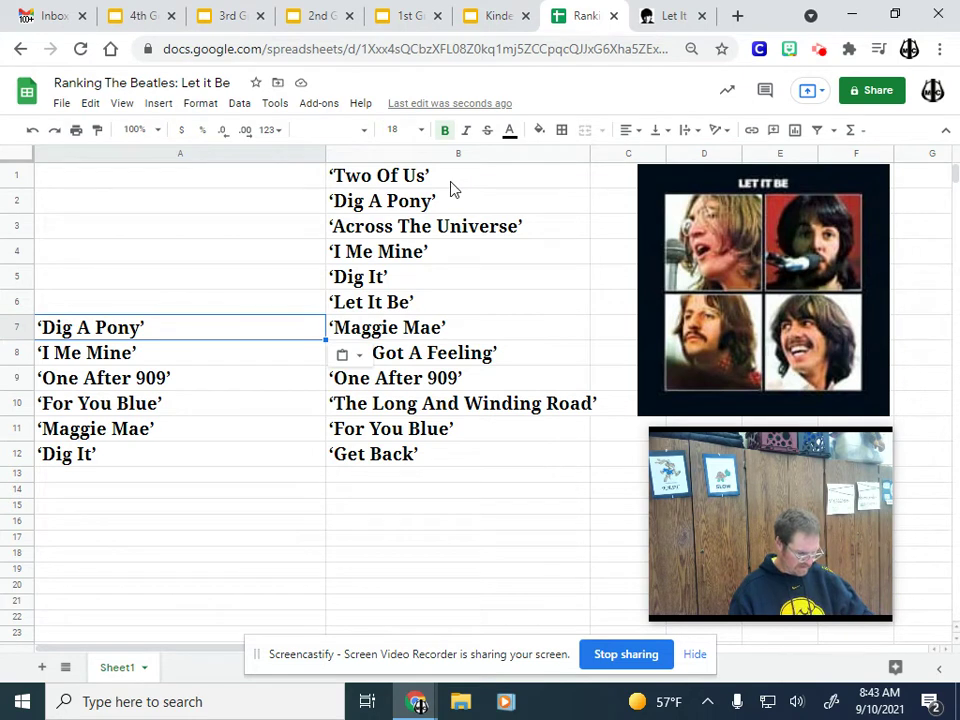
- Copy the 'Across The Universe' title from B3 into cell A6
left_click(533, 233)
double_click(530, 226)
key("ctrl+c")
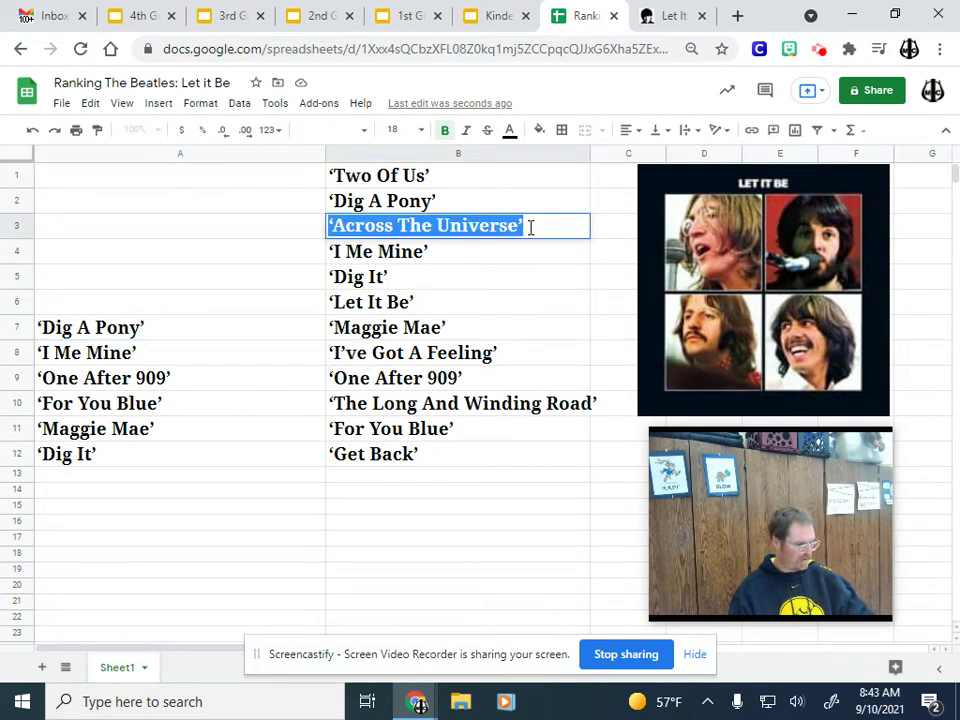
left_click(84, 308)
key("ctrl+v")
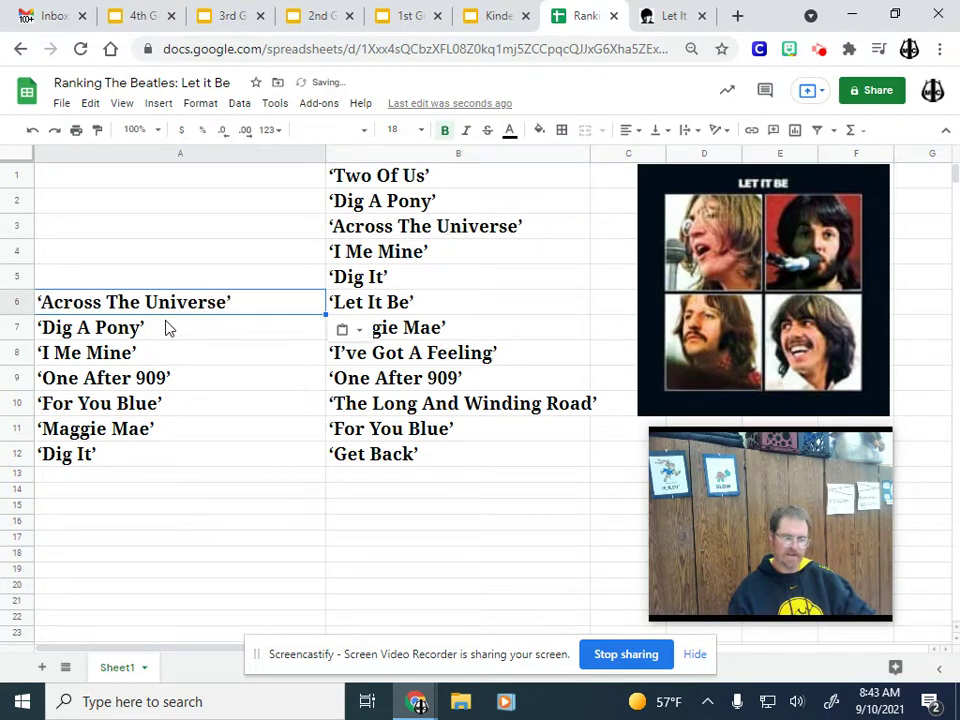
left_click(75, 281)
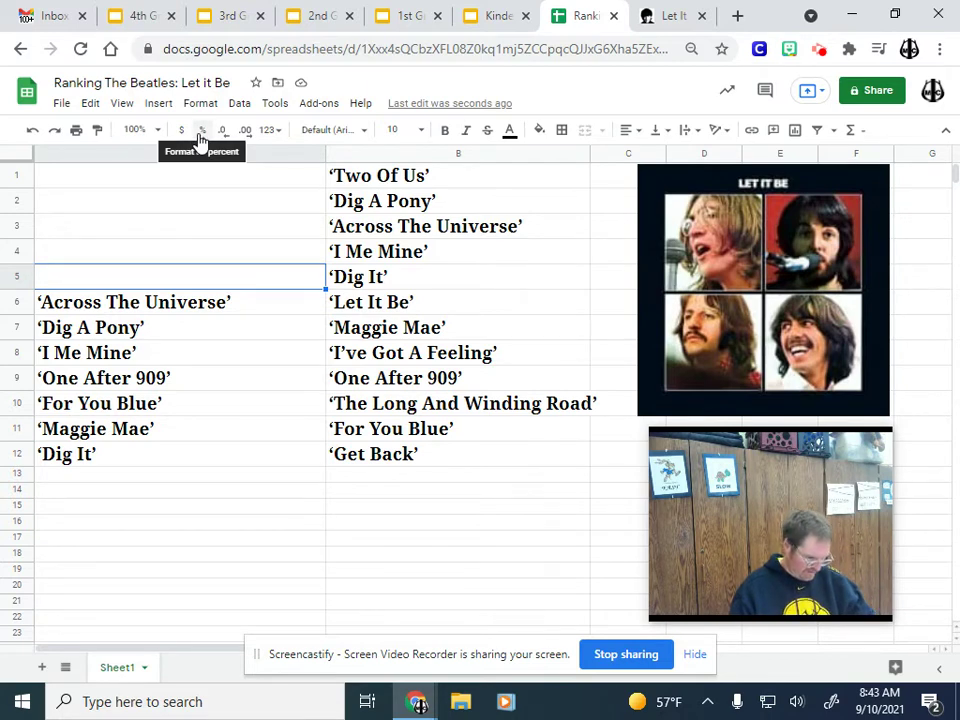
- Copy the 'Two Of Us' title from B1 and paste it into cell A5
left_click(407, 175)
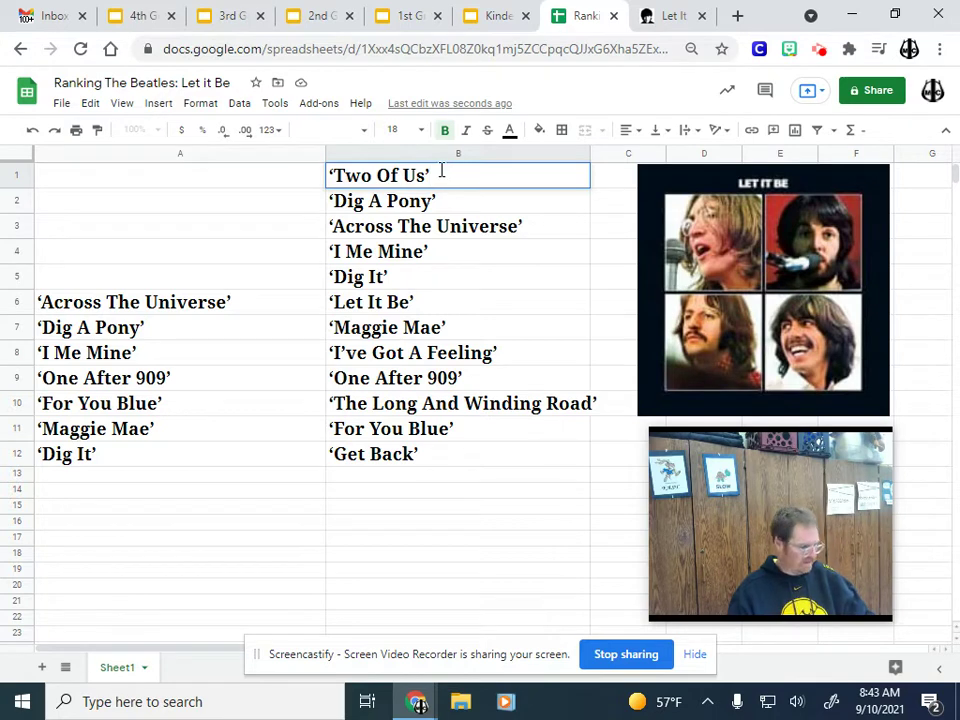
double_click(441, 171)
key("ctrl+c")
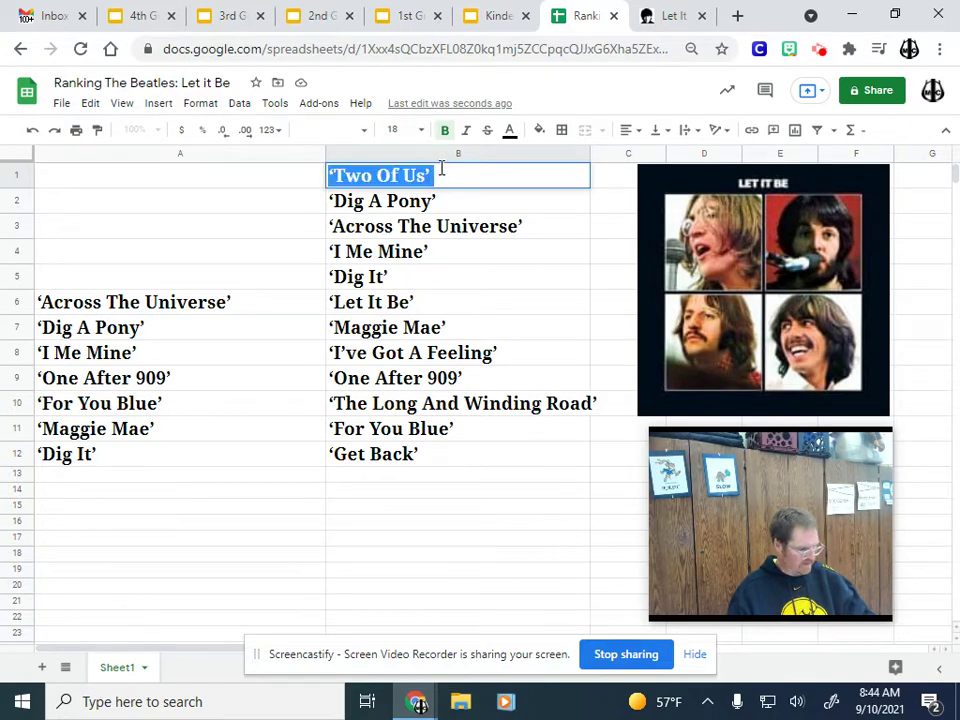
left_click(72, 284)
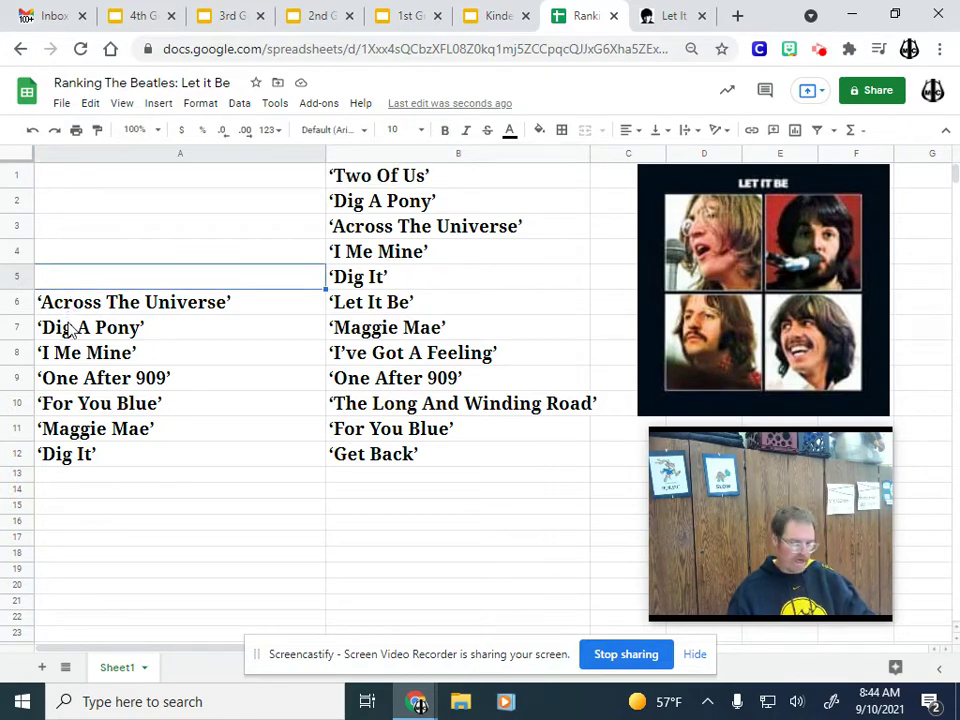
key("ctrl+v")
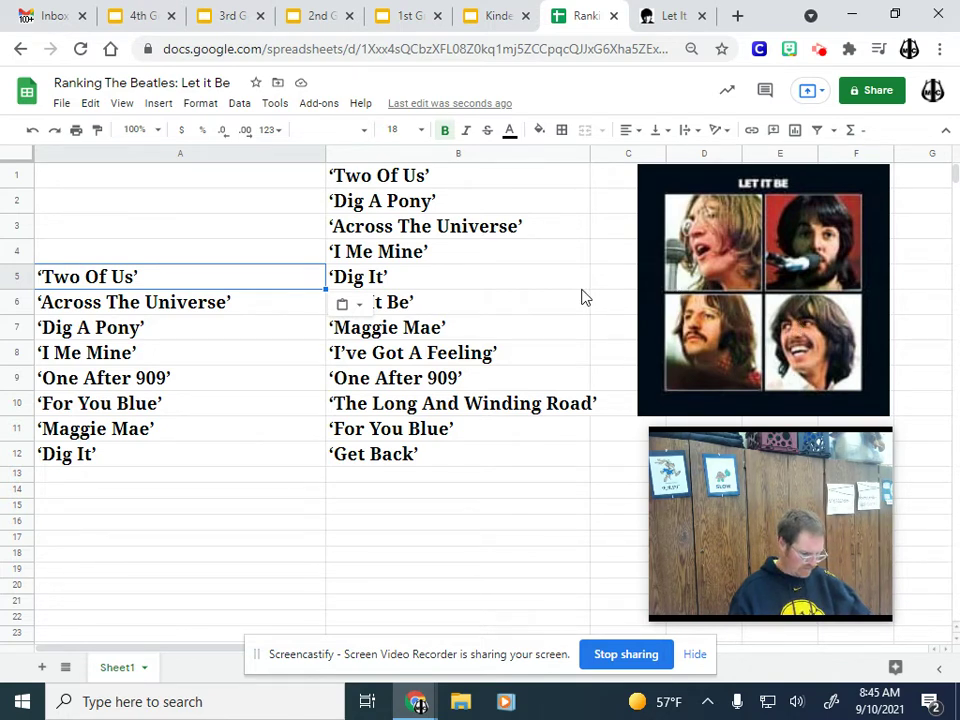
- Copy the 'Get Back' title from B12 and paste it into cell A4
triple_click(373, 453)
key("ctrl+c")
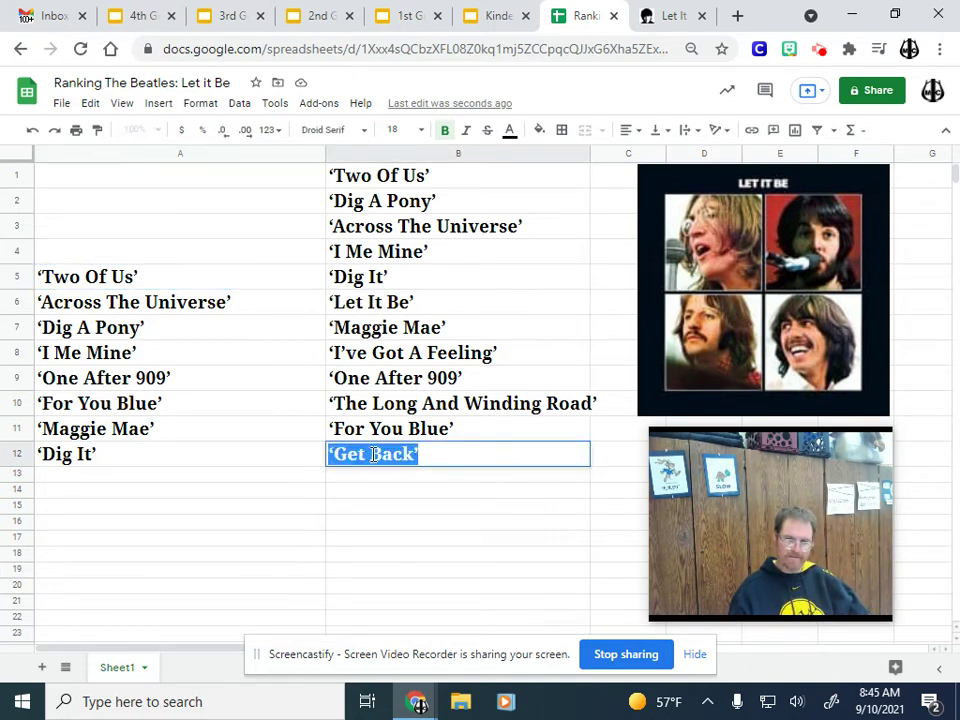
left_click(58, 252)
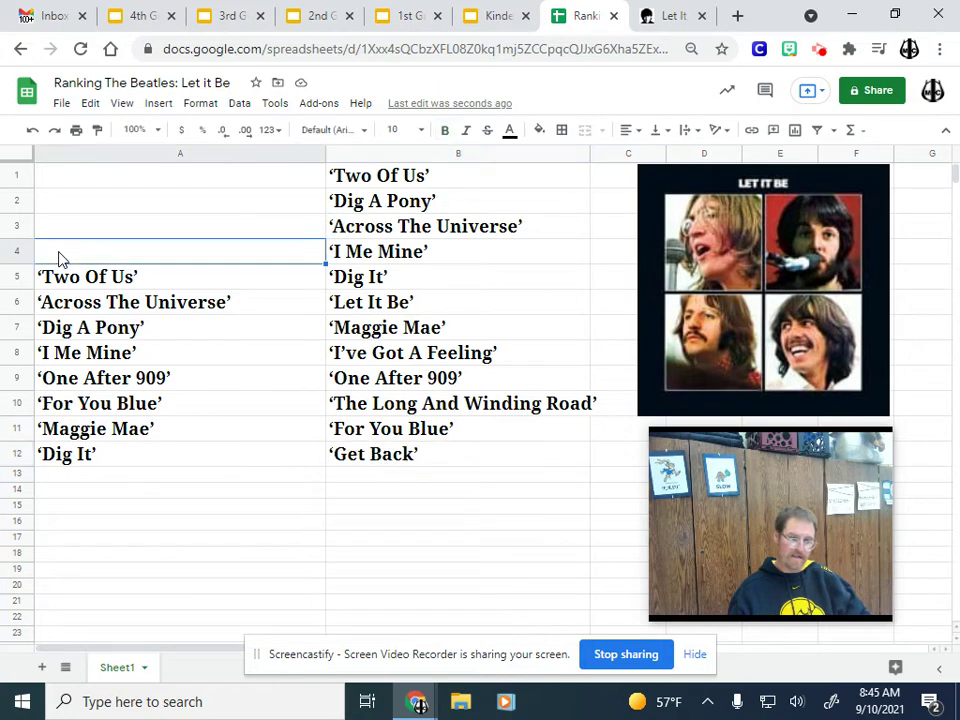
key("ctrl+v")
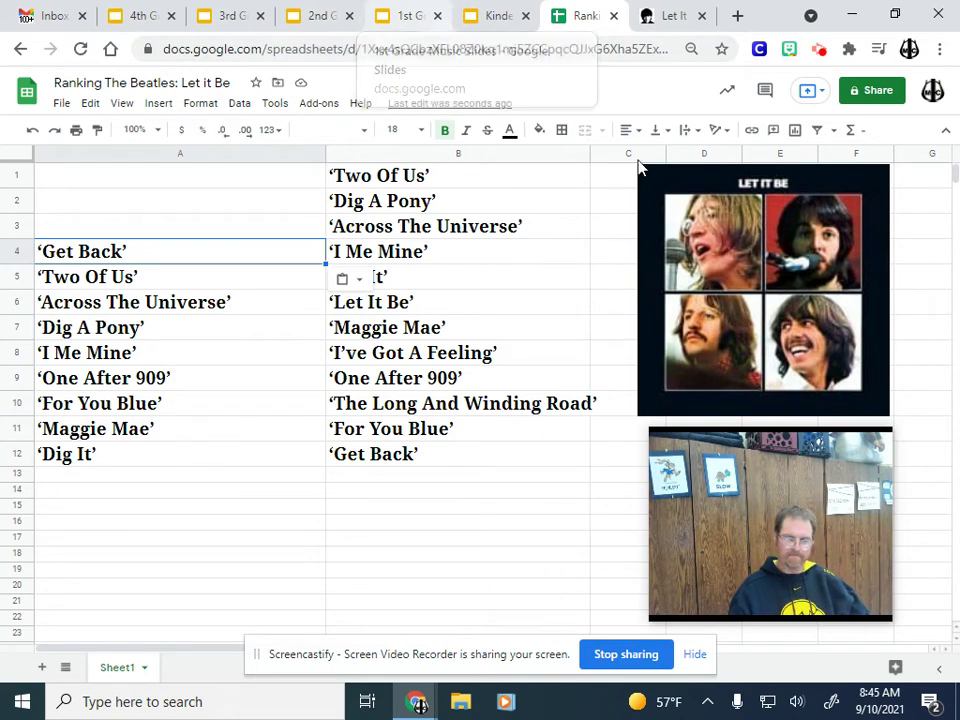
- Copy the 'Let It Be' title from B6 into cell A3, then check the A4 entry
left_click(450, 307)
double_click(444, 301)
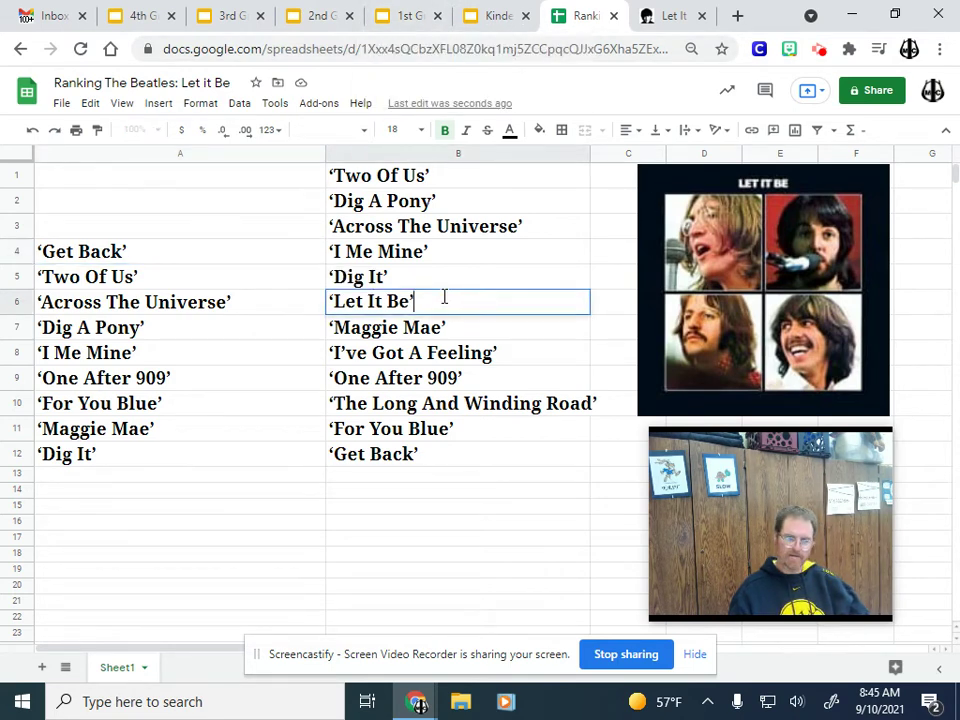
key("ctrl+a")
key("ctrl+c")
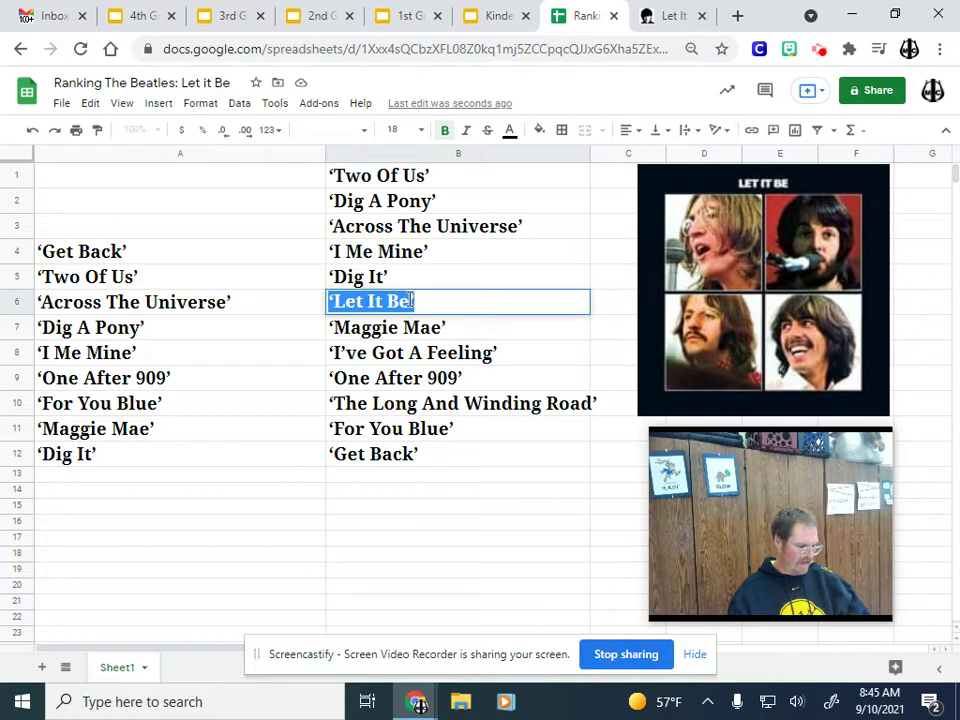
left_click(72, 232)
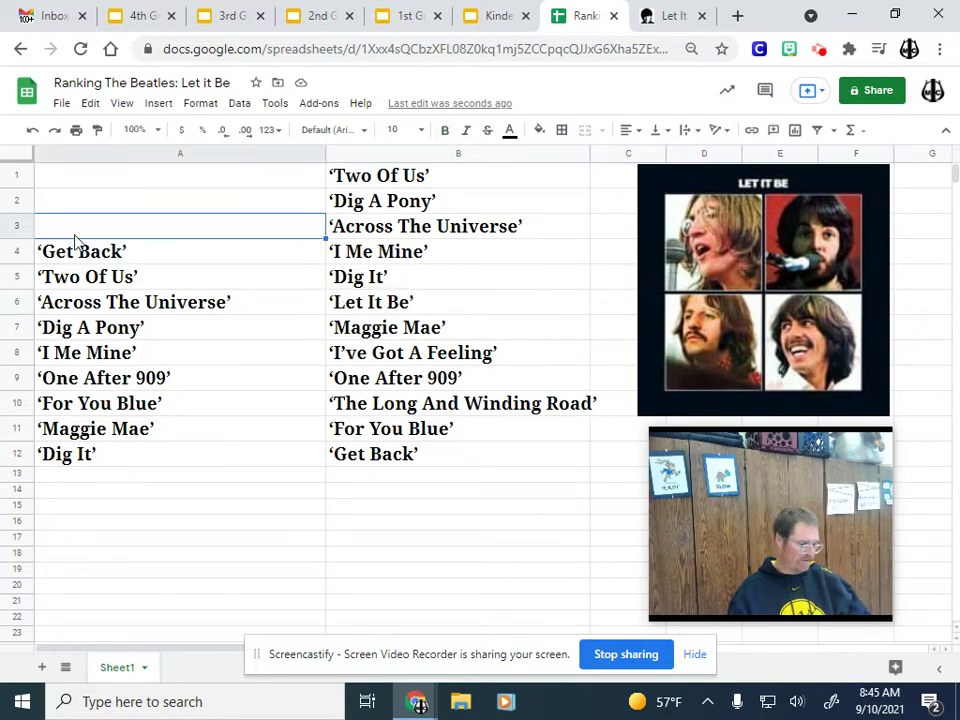
key("ctrl+v")
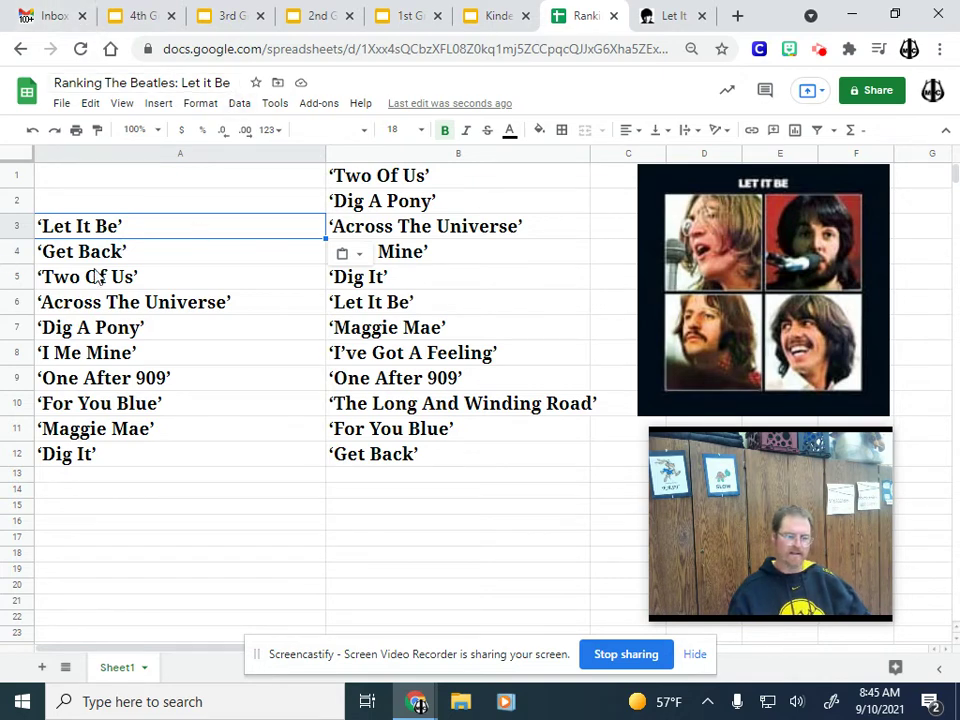
left_click(63, 236)
left_click(94, 253)
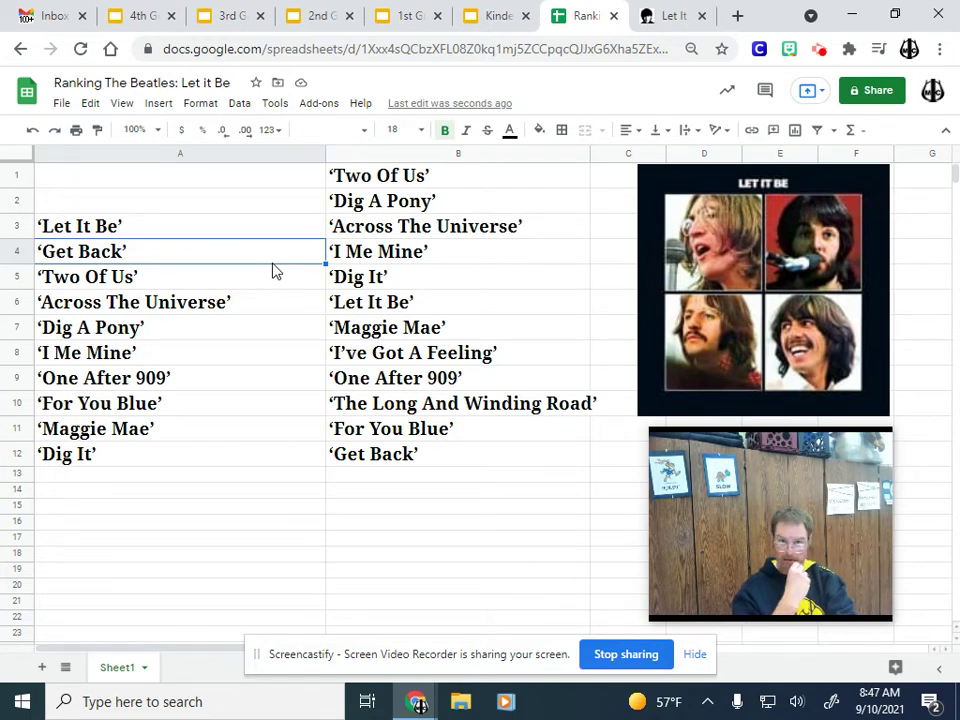
mouse_move(686, 459)
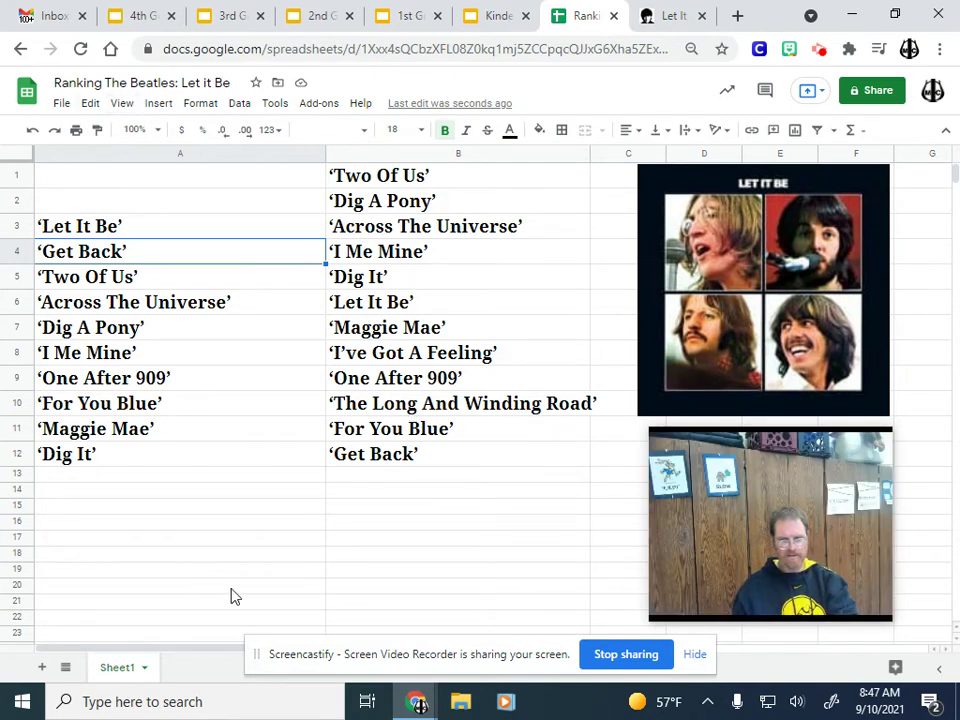
- Copy 'The Long And Winding Road' from B10 and paste it into cell A2
triple_click(423, 400)
key("ctrl+c")
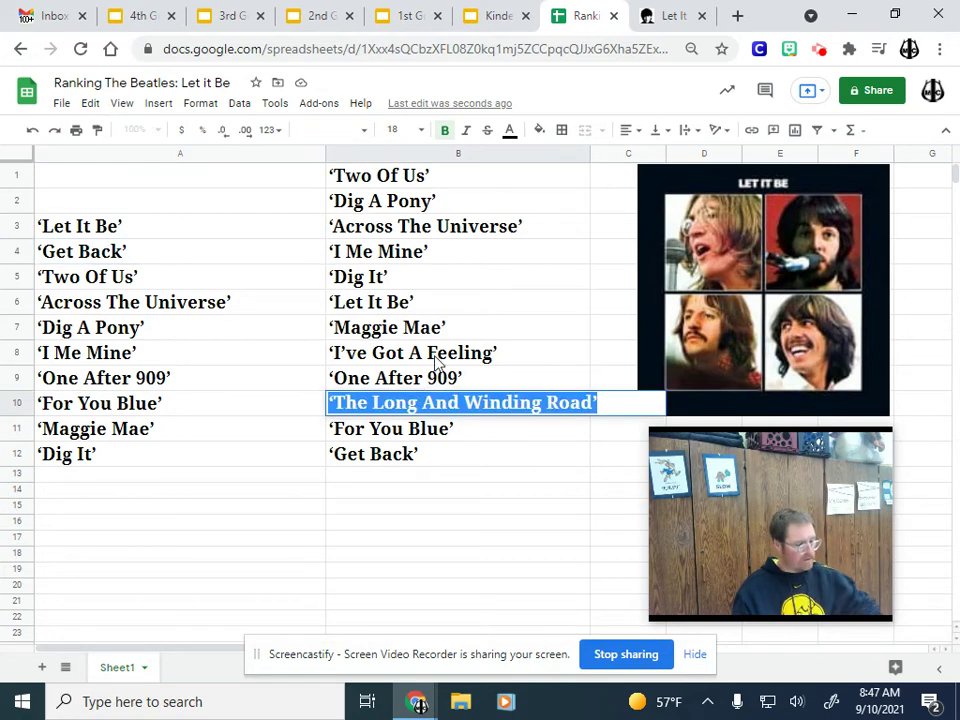
left_click(66, 208)
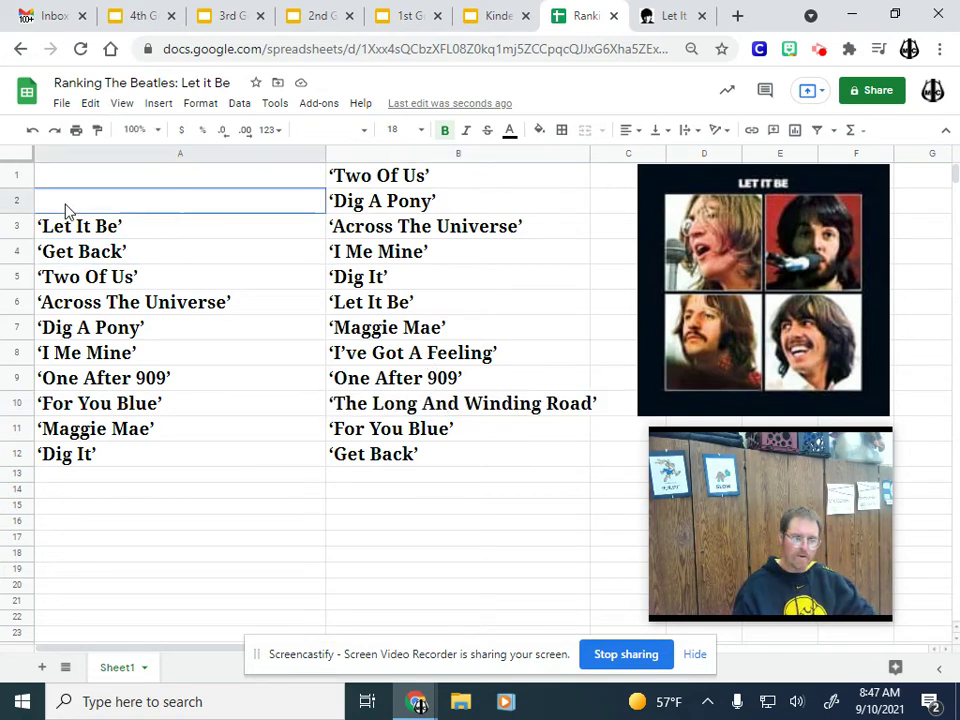
key("ctrl+v")
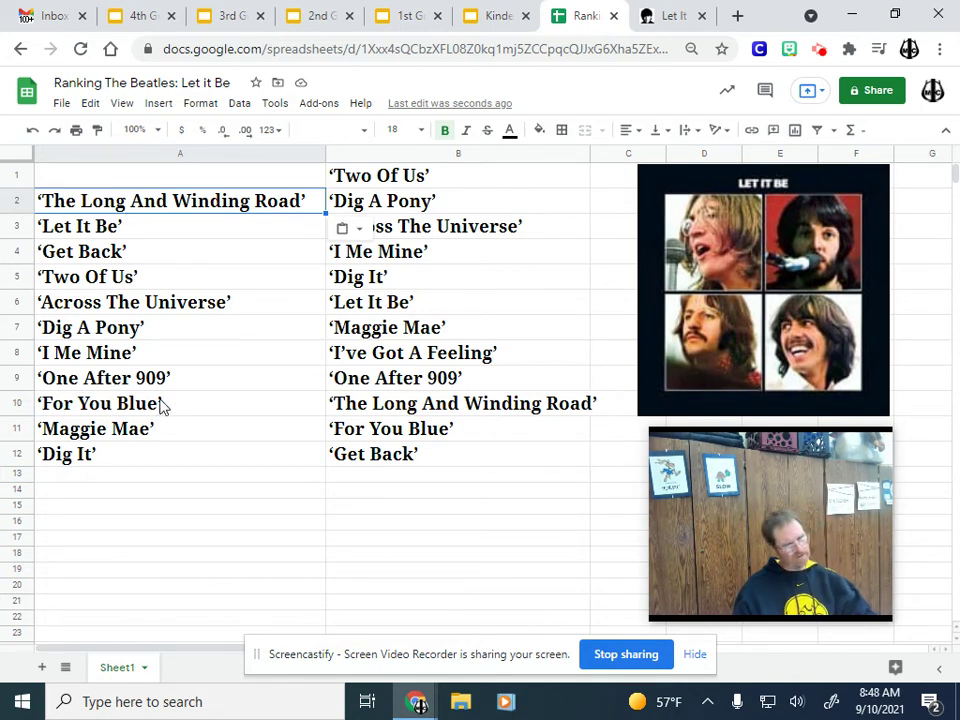
- Copy 'I've Got A Feeling' from B8 into A1, then select A1's text
left_click(508, 362)
double_click(508, 358)
key("ctrl+c")
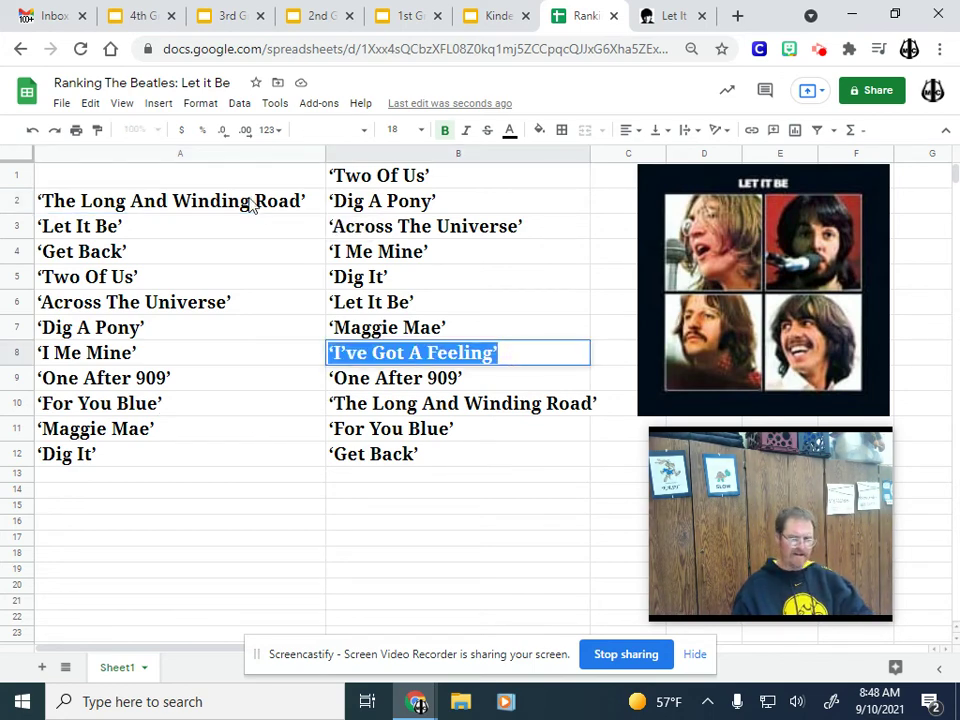
left_click(45, 180)
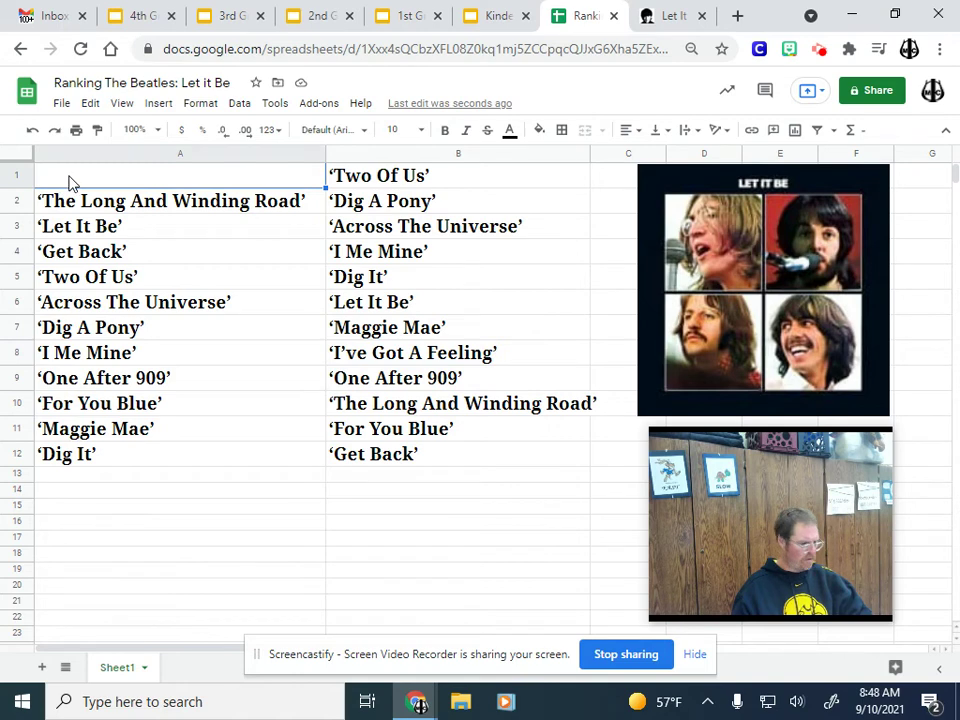
key("ctrl+v")
mouse_move(417, 701)
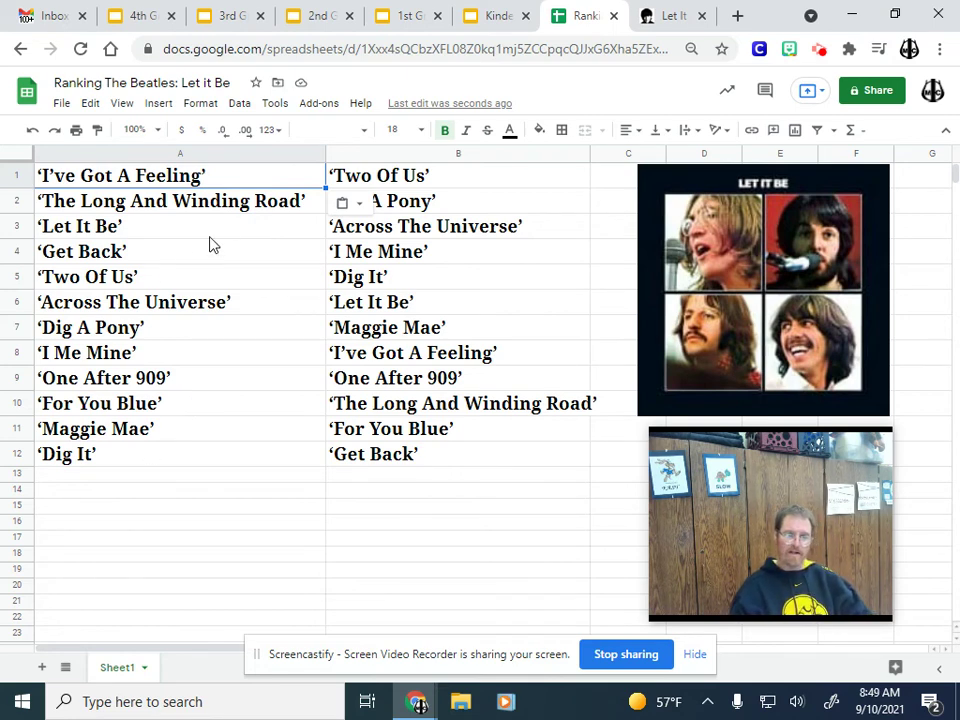
double_click(214, 175)
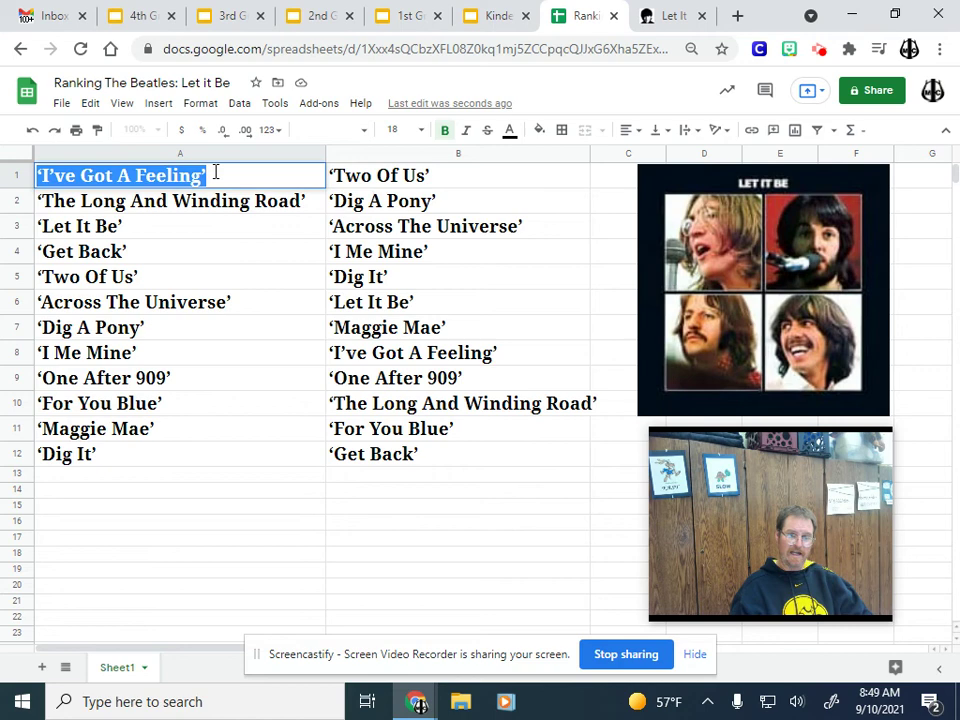
- Set the text colour of 'I've Got A Feeling' in A1 to red
left_click(510, 137)
left_click(515, 197)
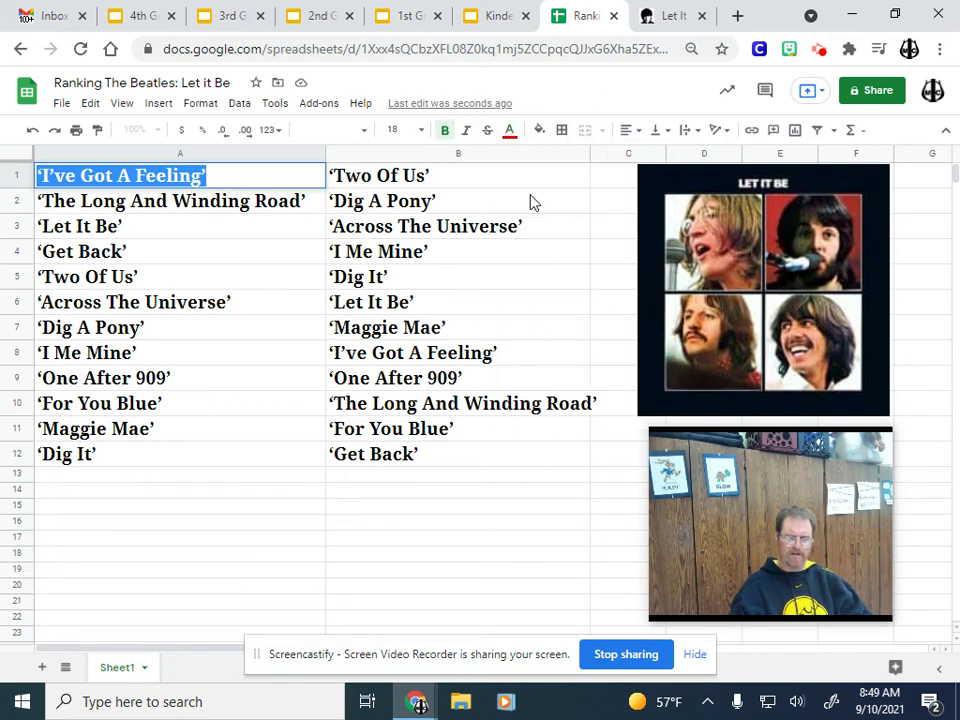
left_click(140, 211)
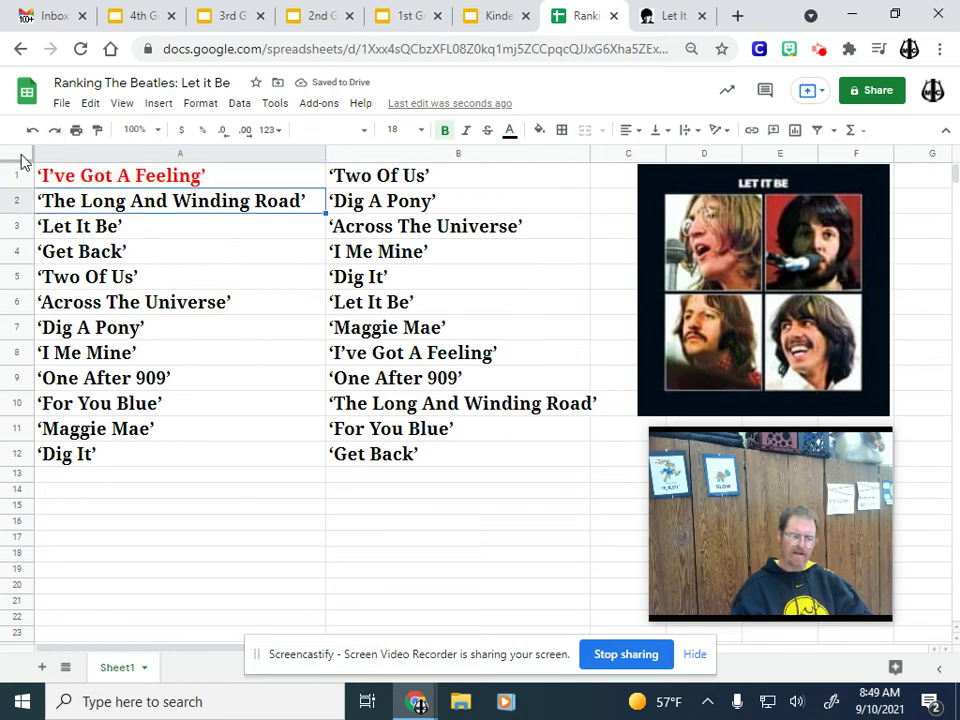
left_click(88, 185)
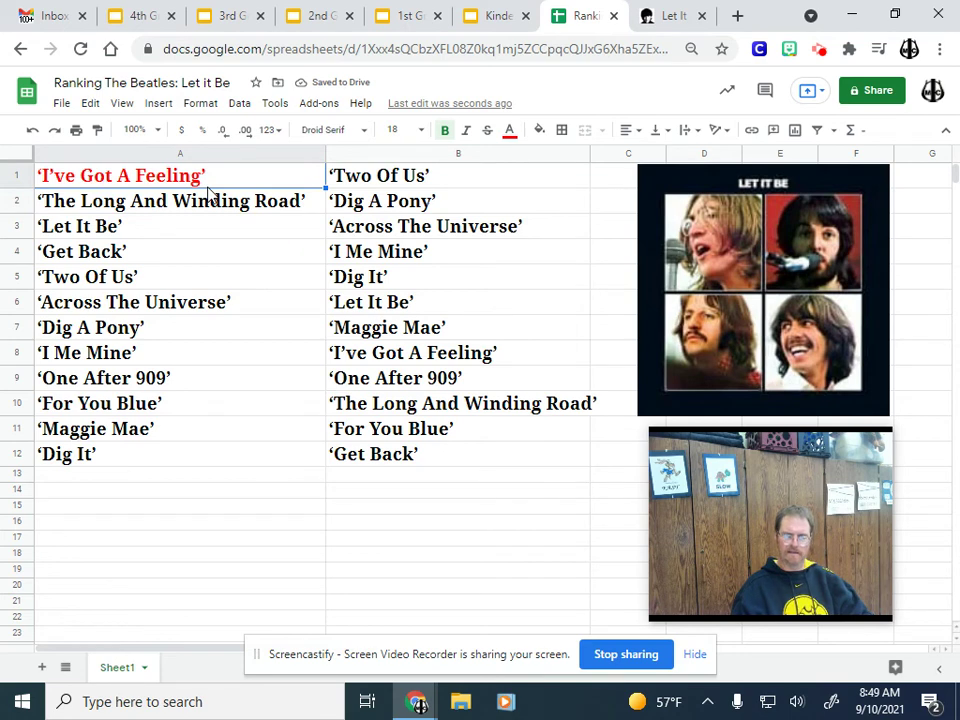